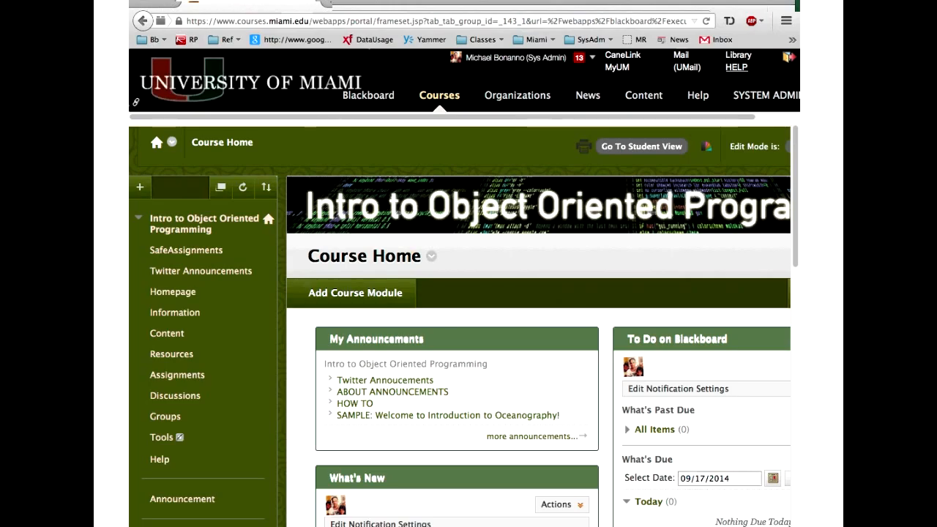
From the Grade Center's Needs Grading list, open the "What is an object essay" attempt submitted September 17, 2014 at 2:58:22 PM.
scroll(303, 389, "down", 2)
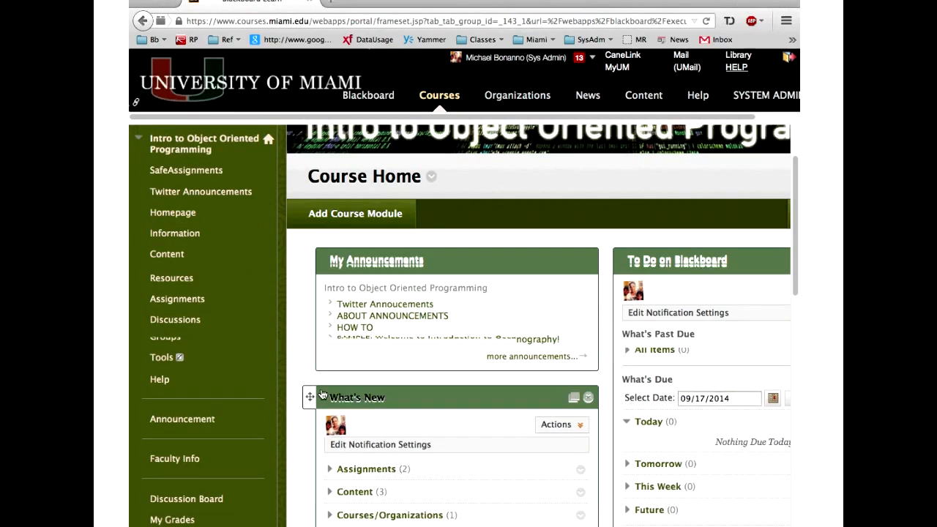
scroll(323, 394, "up", 2)
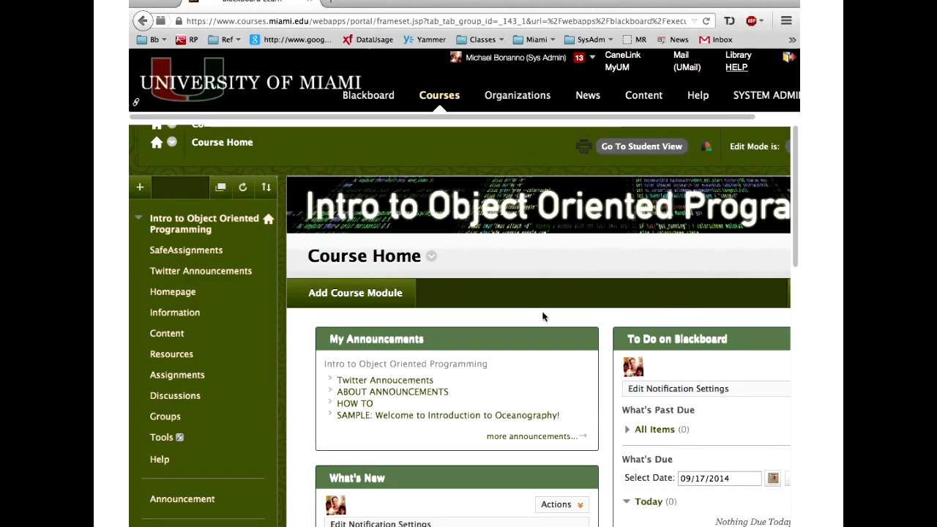
scroll(542, 317, "down", 6)
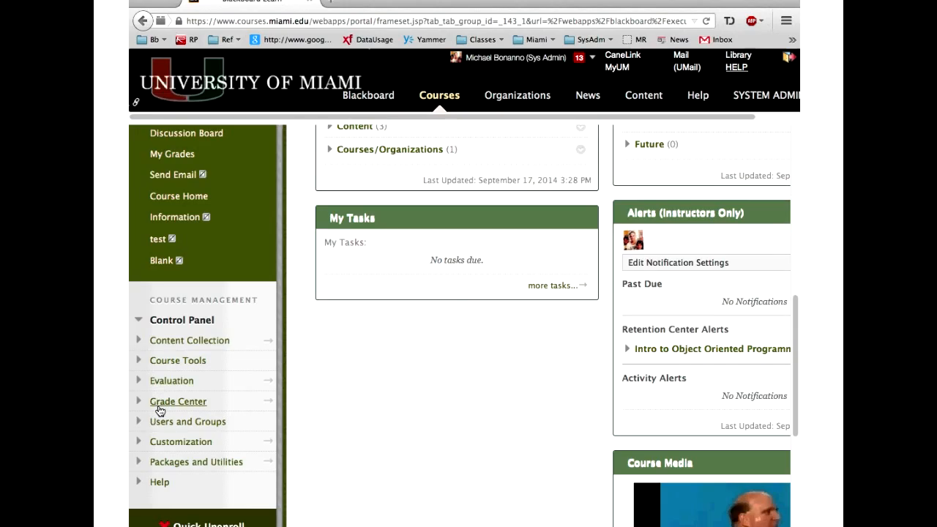
left_click(140, 403)
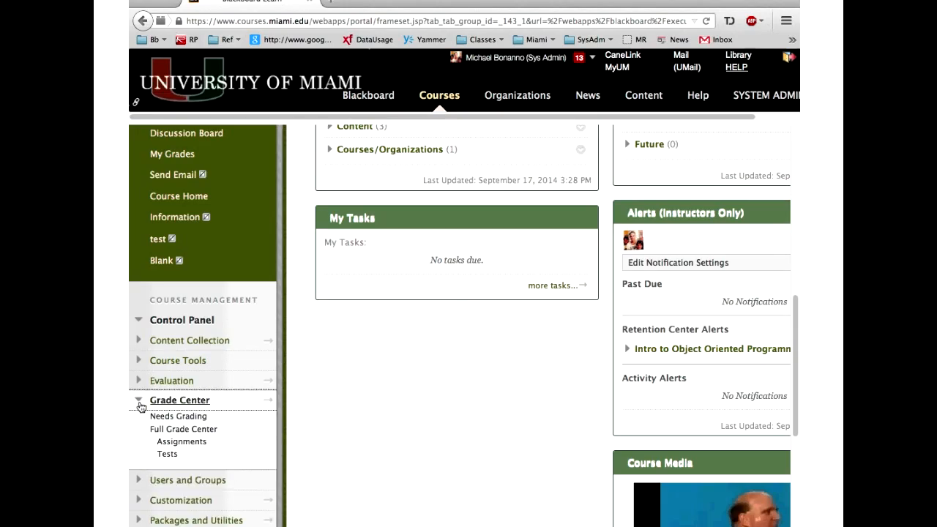
left_click(188, 419)
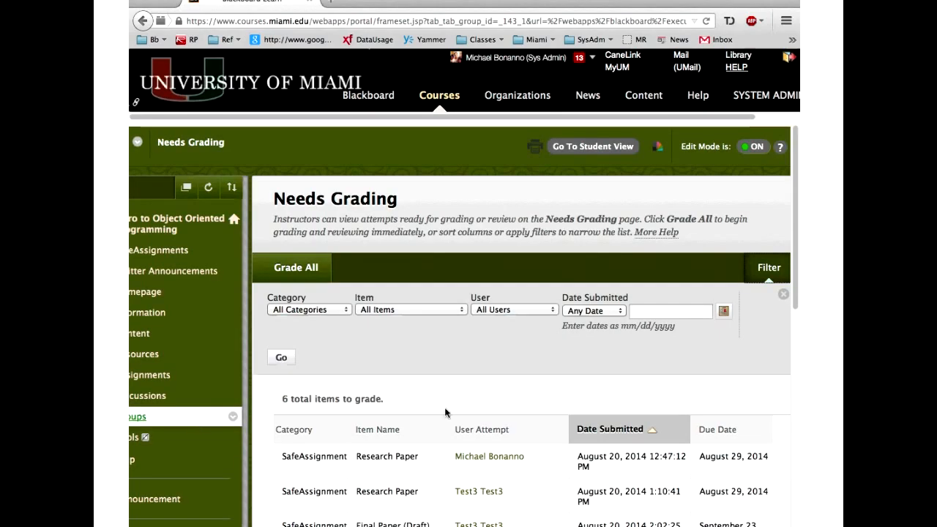
scroll(444, 407, "down", 6)
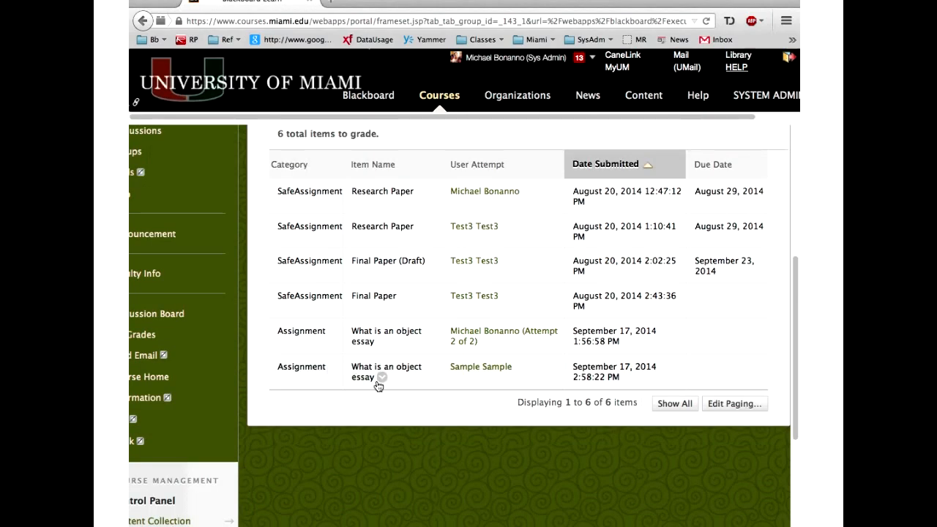
left_click(477, 370)
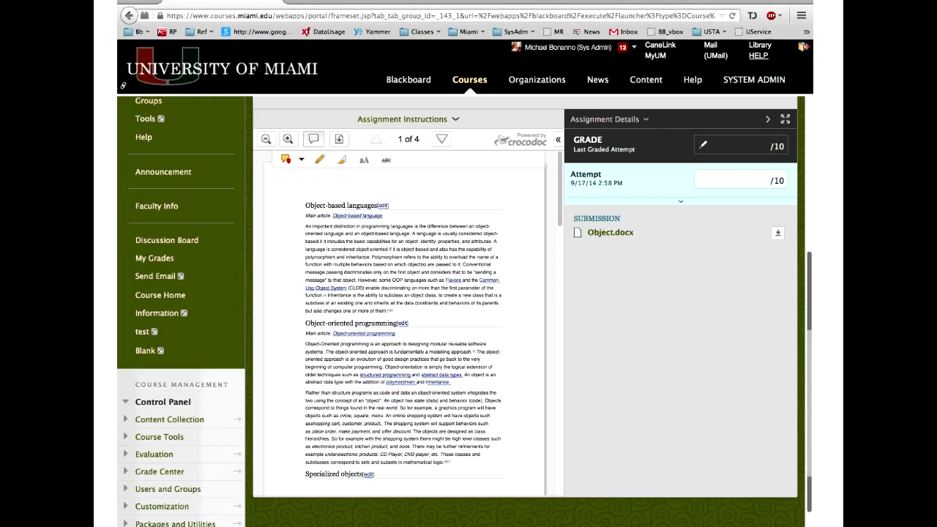
Expand the submission viewer to full screen and collapse the assignment details beside the essay.
left_click(786, 119)
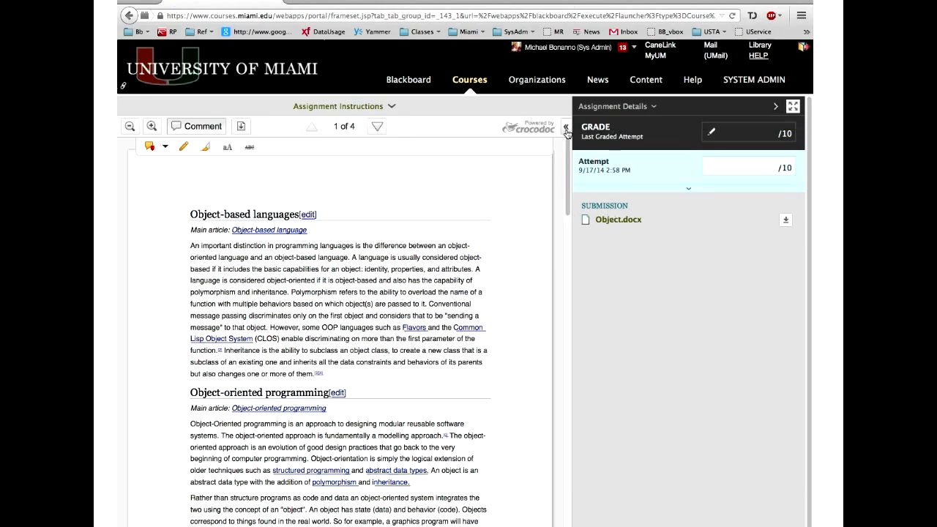
left_click(777, 109)
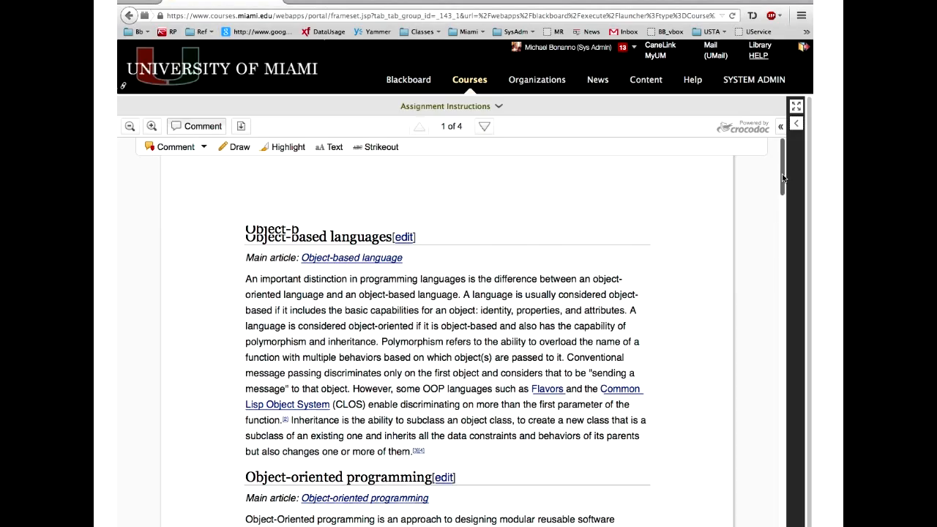
scroll(783, 178, "down", 2)
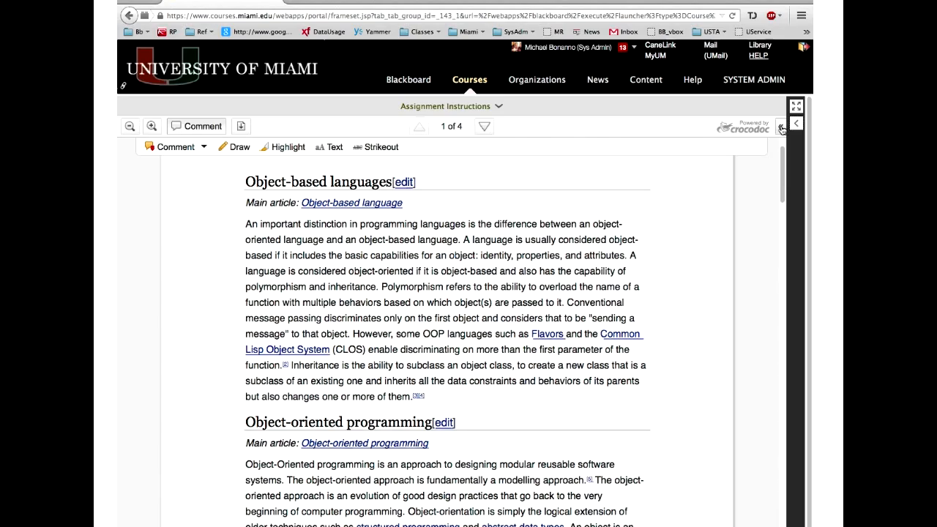
Add an area comment reading "type some stuff" around the first two lines under Object-based languages.
left_click(170, 147)
left_click(204, 148)
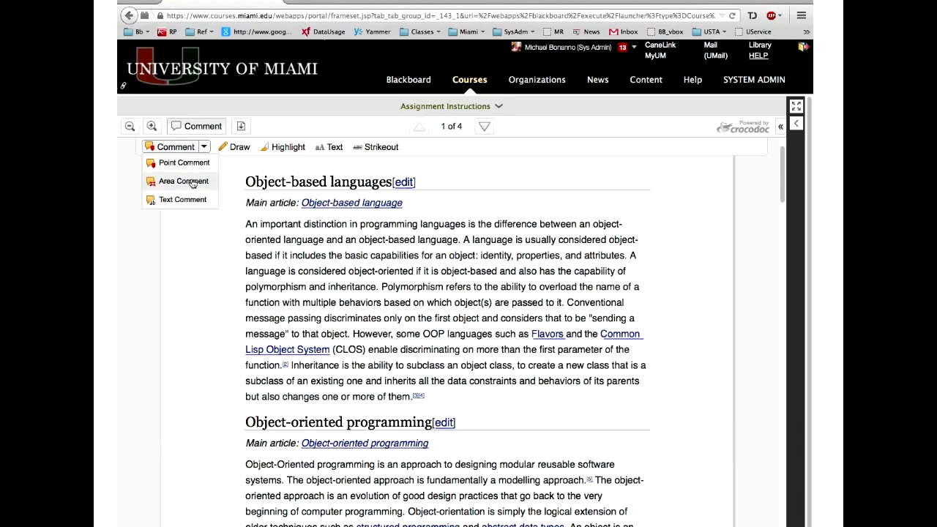
left_click(192, 181)
left_click_drag(238, 214, 649, 247)
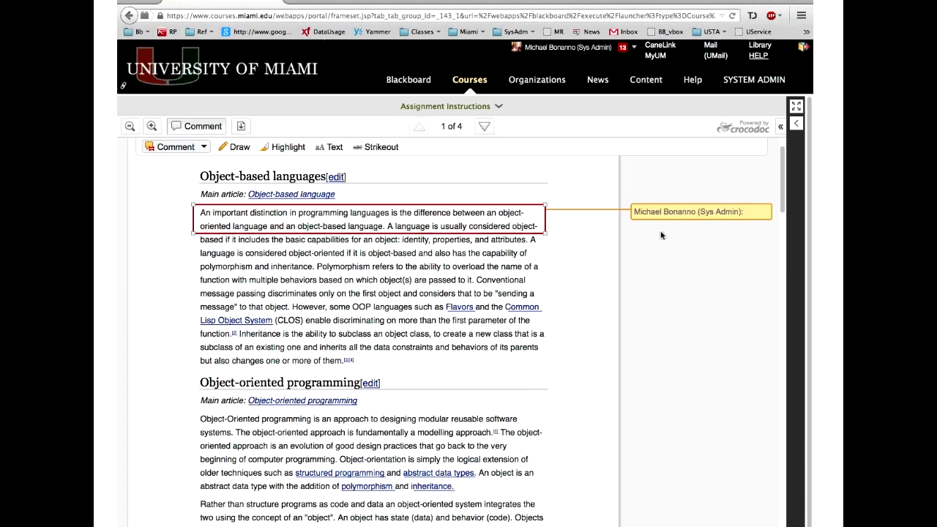
type("type some stuff")
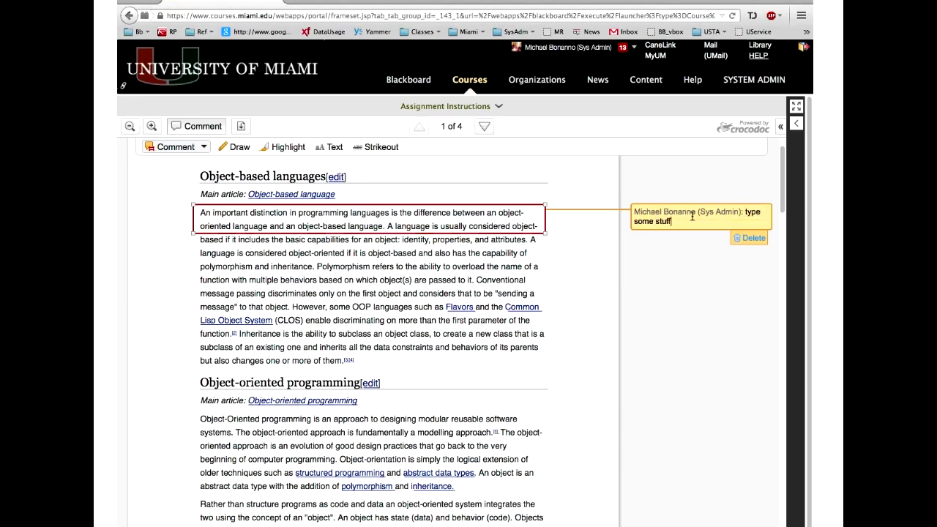
left_click(564, 280)
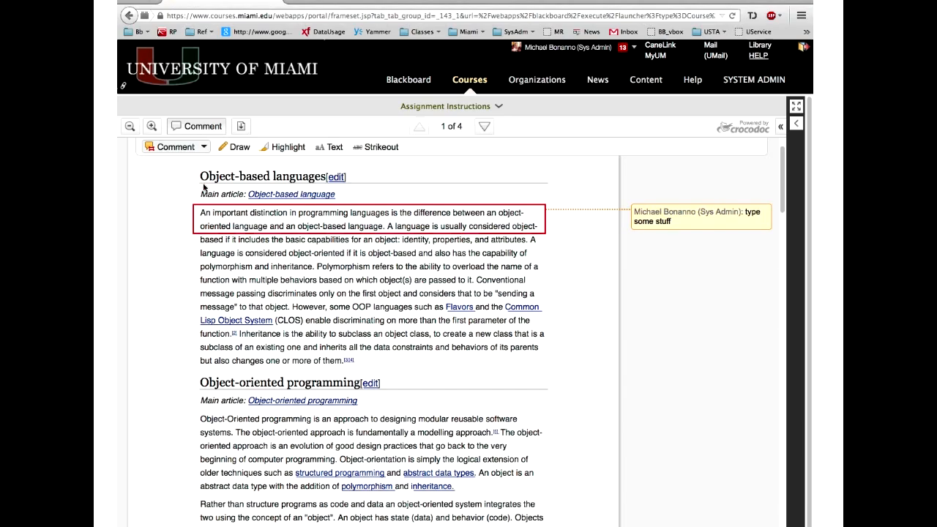
Add a text comment reading "type some more stuff" on the passage from "polymorphism and inheritance" to "Flavors and the Common".
left_click(200, 148)
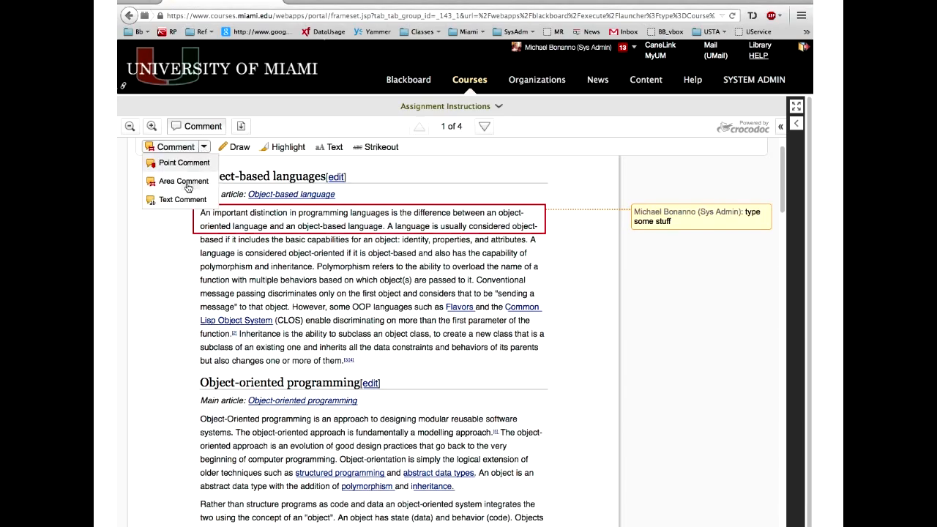
left_click(184, 200)
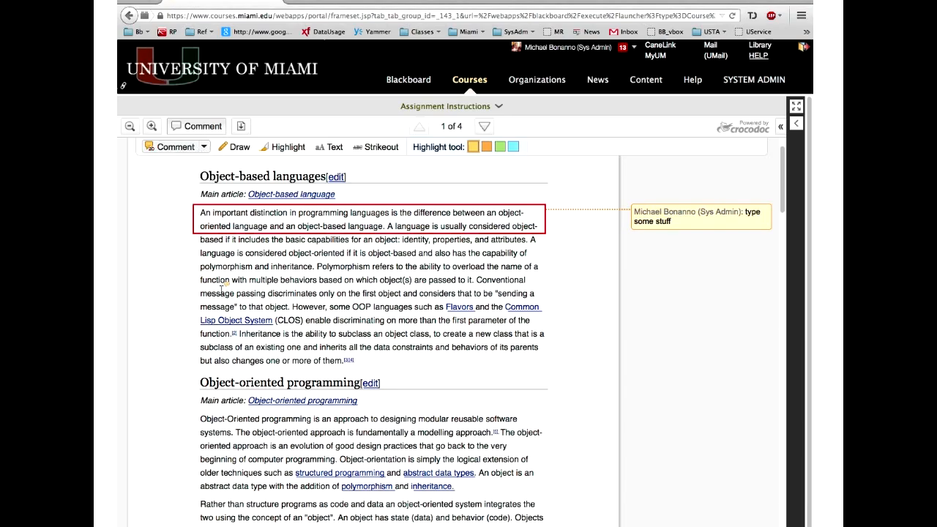
left_click_drag(202, 278, 549, 314)
mouse_move(706, 264)
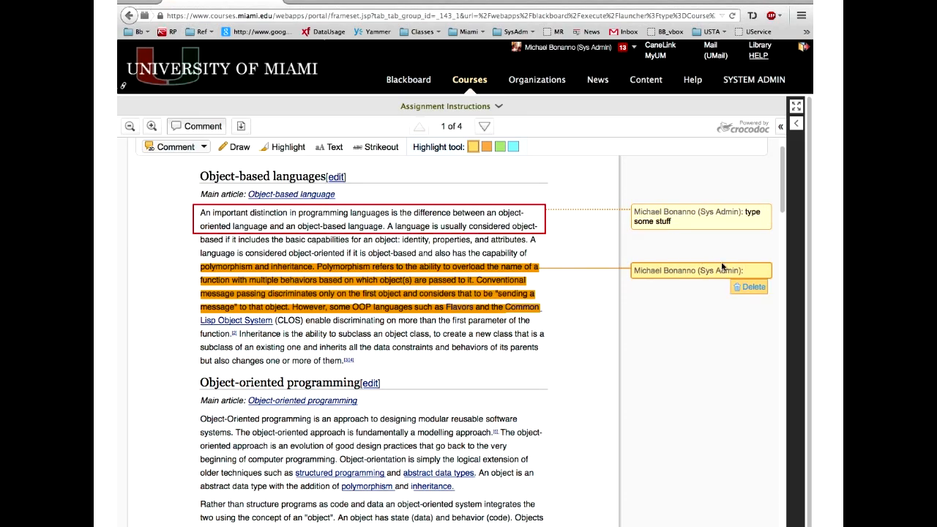
type("type some more stuff")
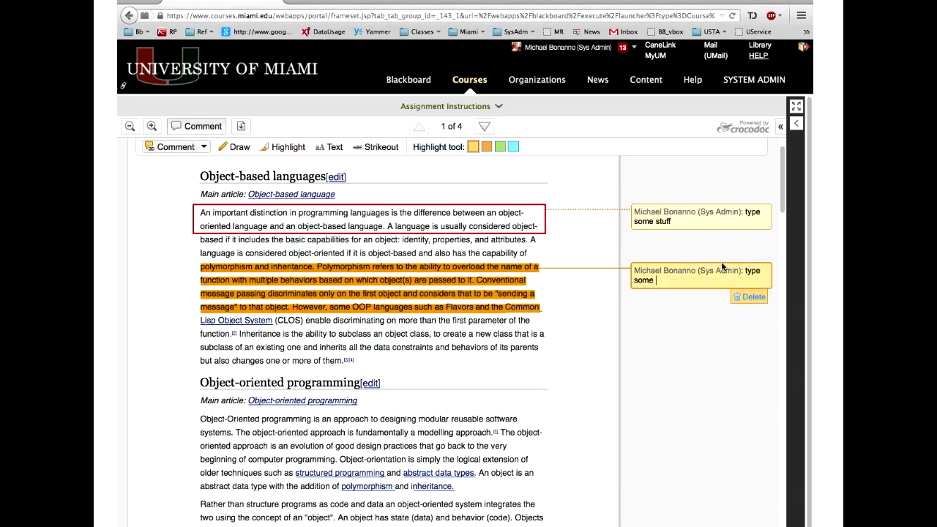
left_click(747, 348)
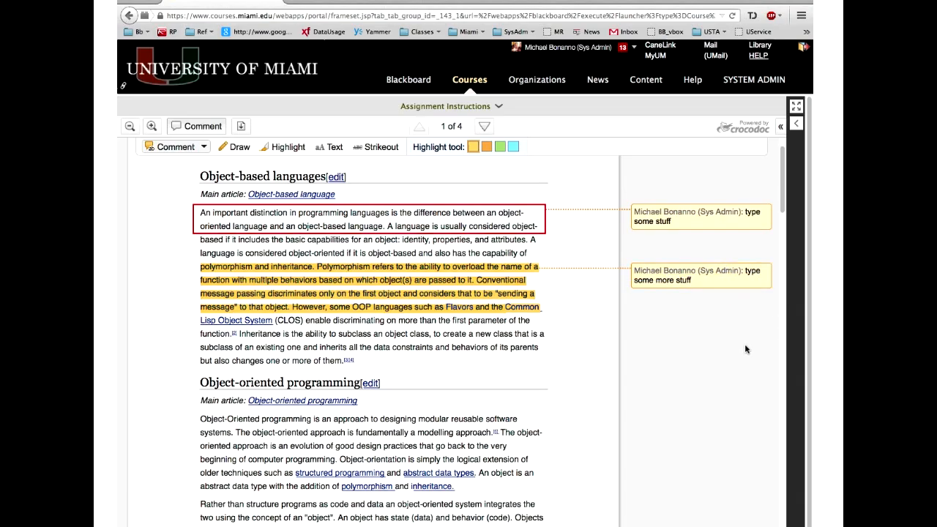
Draw red freehand loops around the end of the Object-based languages paragraph and highlight "programming is an approach to designing modular" in yellow.
left_click(236, 149)
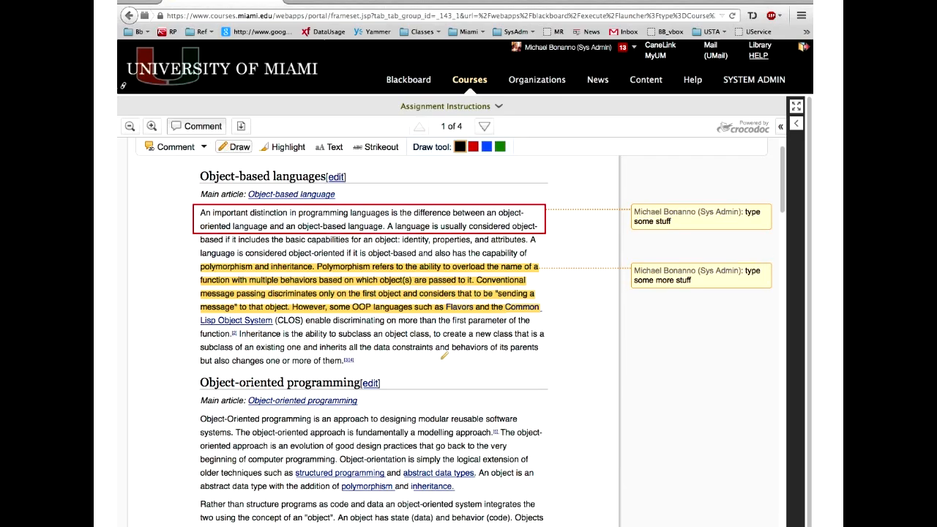
left_click_drag(453, 330, 233, 375)
mouse_move(357, 368)
left_mouse_down()
mouse_move(483, 330)
mouse_move(447, 330)
left_mouse_up()
left_click(473, 147)
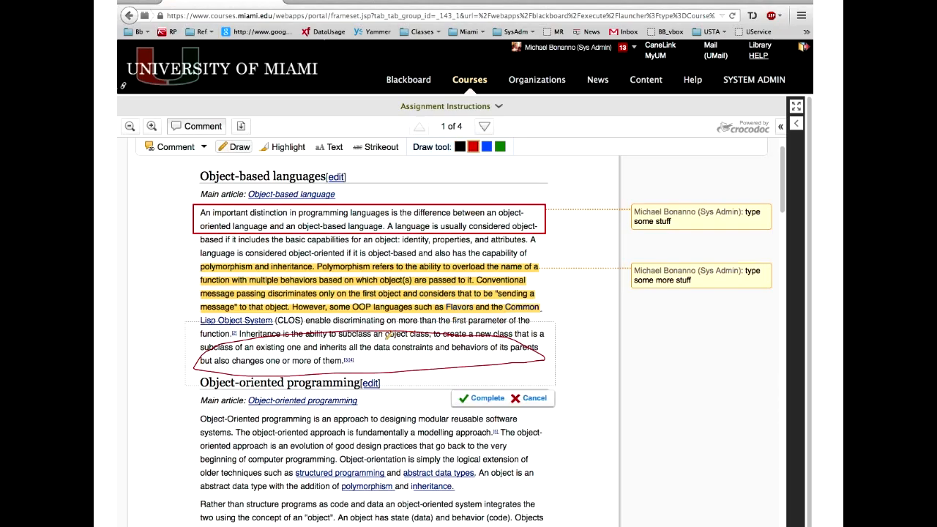
mouse_move(273, 343)
left_mouse_down()
mouse_move(429, 356)
mouse_move(388, 343)
left_mouse_up()
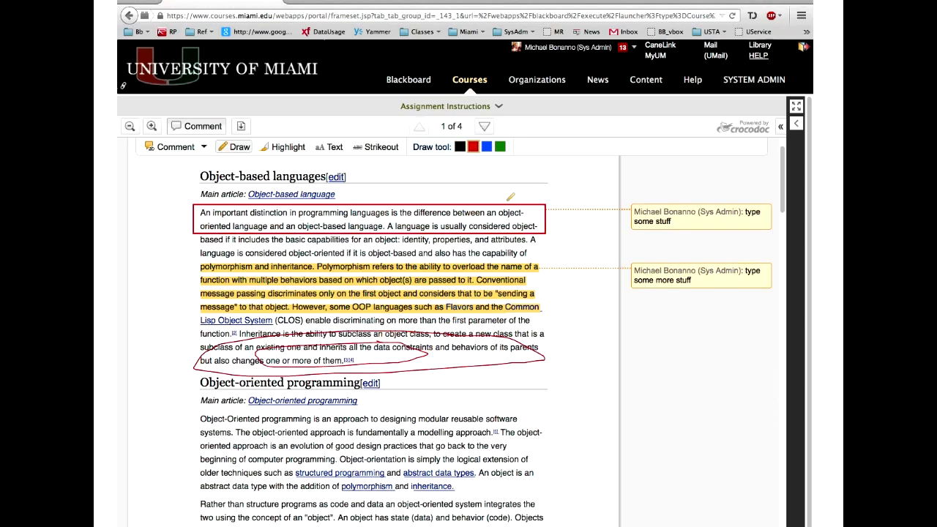
left_click(282, 146)
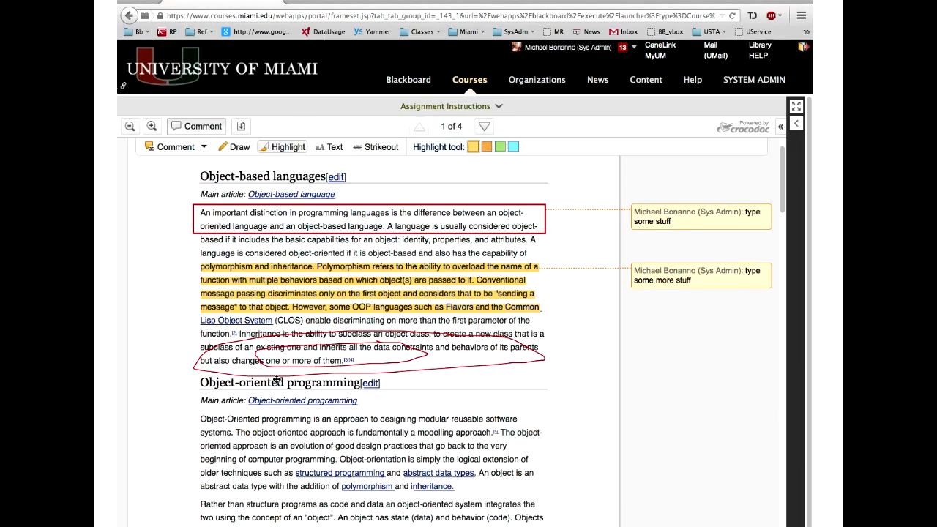
left_click_drag(262, 420, 448, 420)
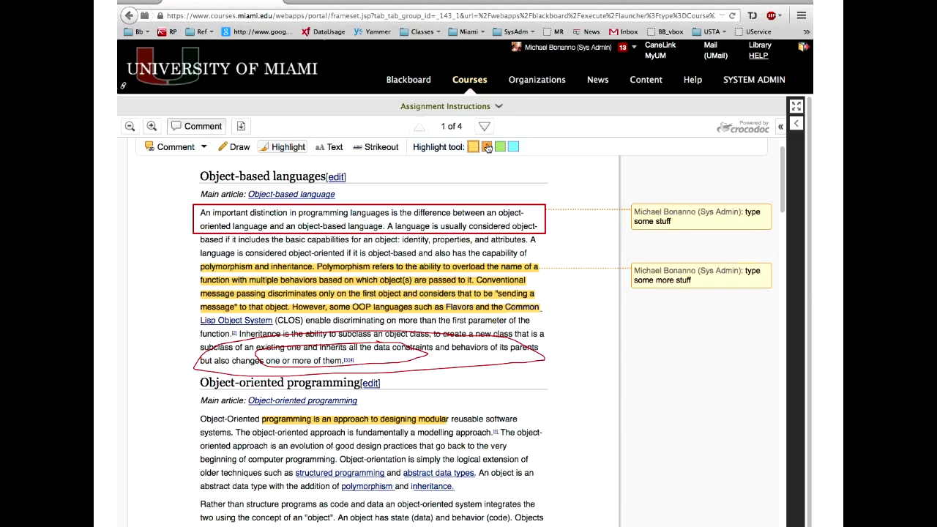
Place the text "put some stuff on the page" over the circled lines and strike out the passage beginning "beginning of computer programming".
left_click(317, 147)
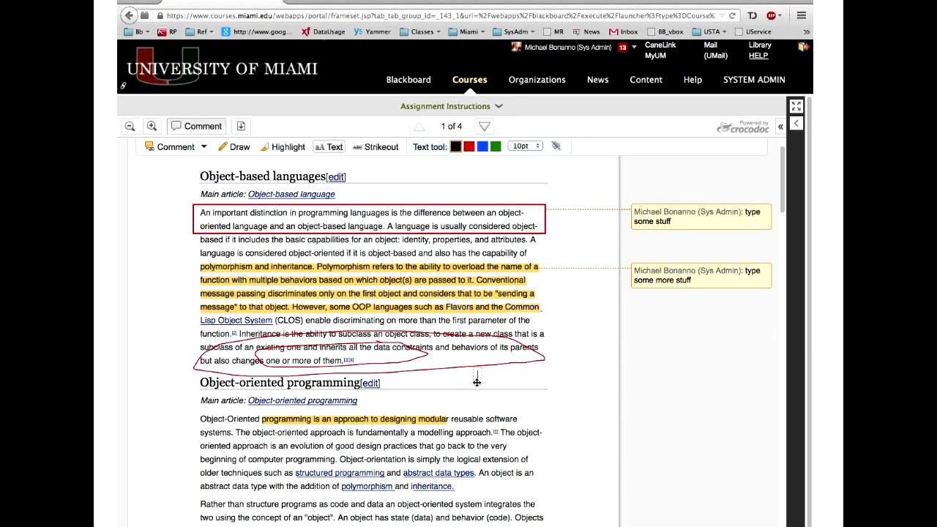
type("put some stuff on the page")
left_click_drag(549, 374, 477, 374)
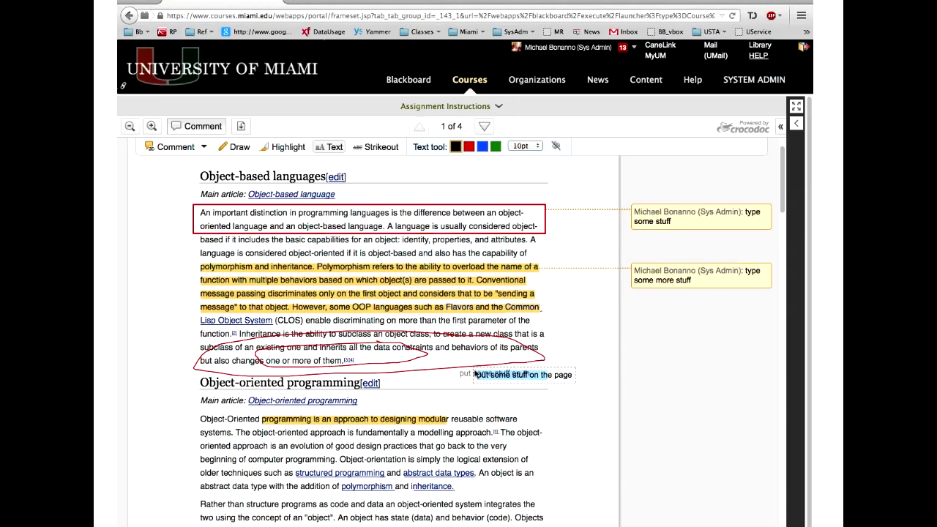
left_click_drag(473, 372, 442, 342)
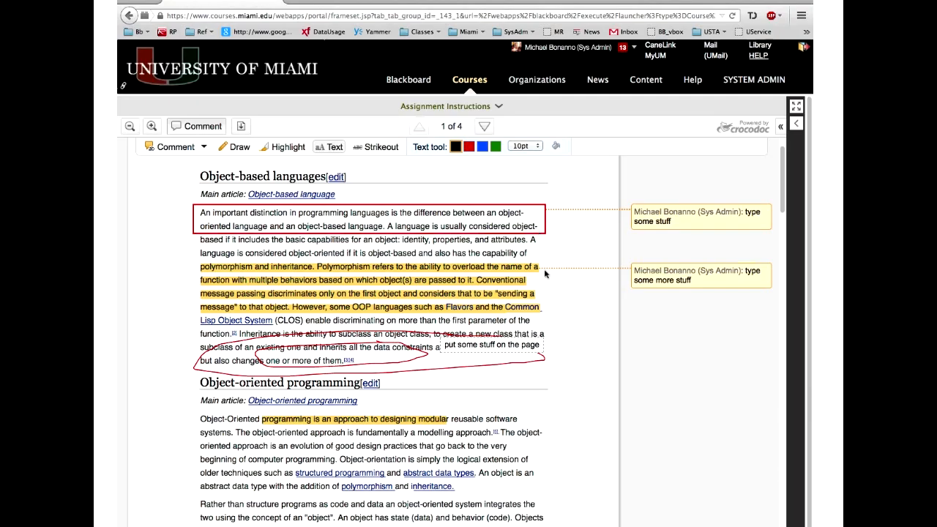
left_click(381, 147)
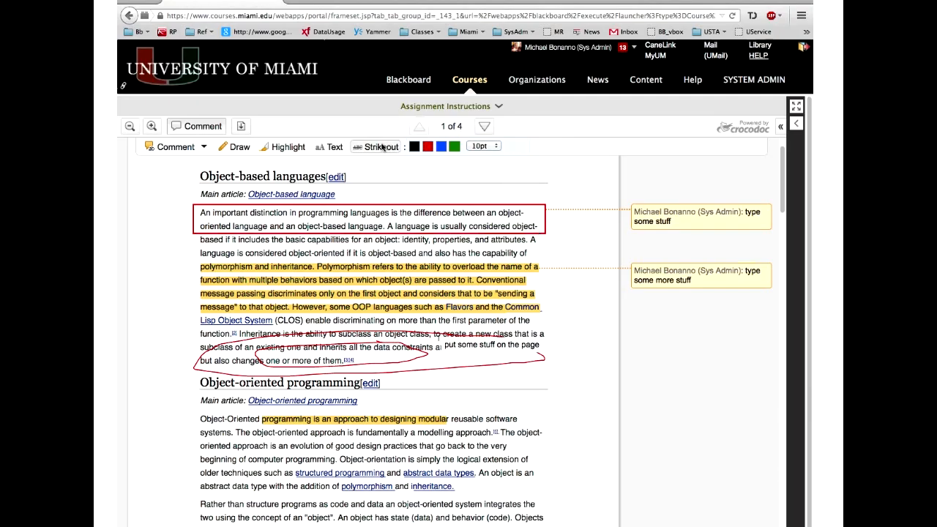
left_click_drag(205, 461, 428, 462)
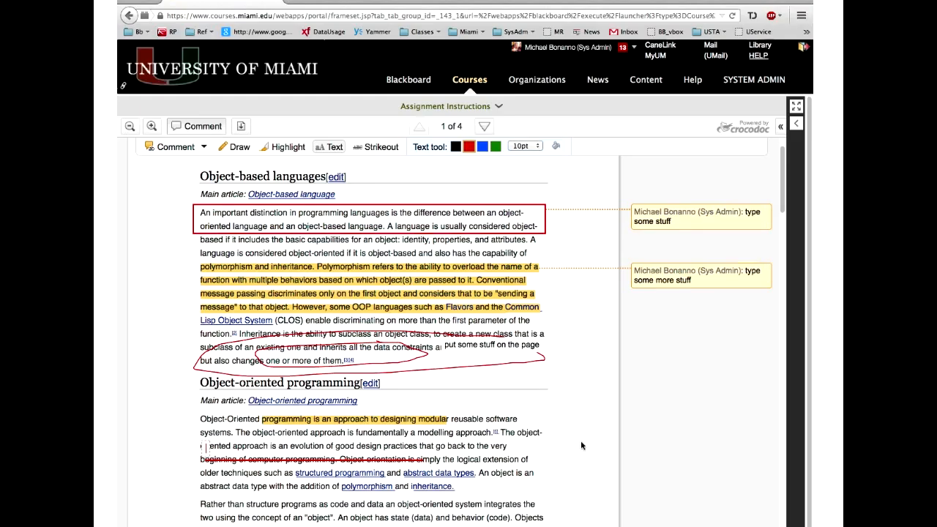
Show the Comments & Markups list to review the annotations made on page 1, and hide it again.
left_click(782, 127)
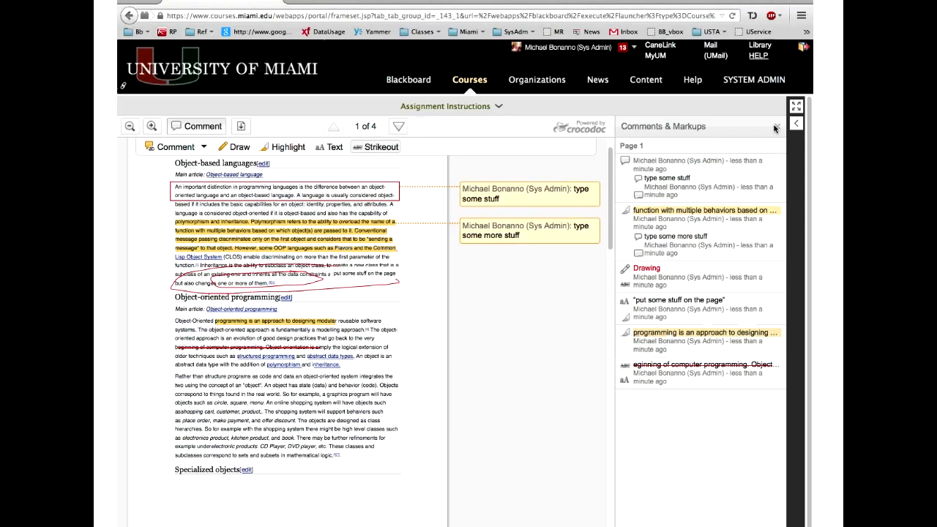
left_click(778, 128)
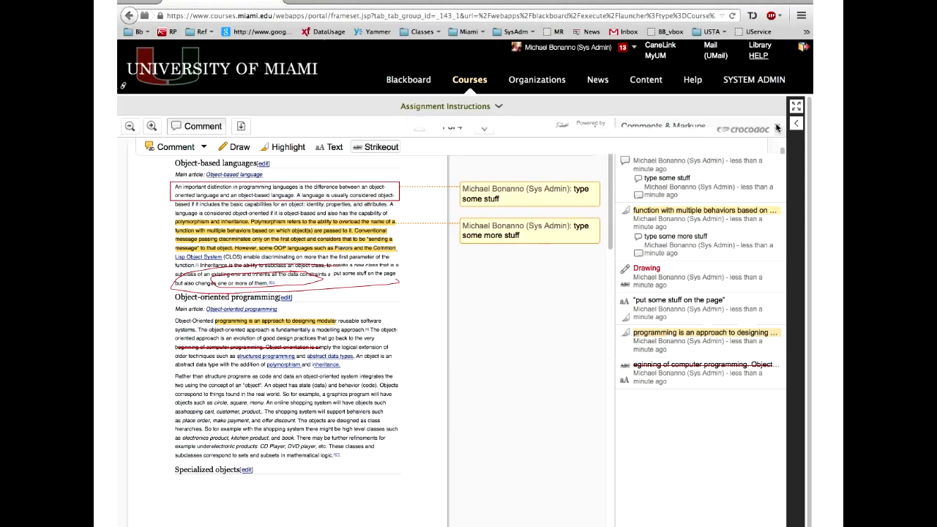
left_click(781, 128)
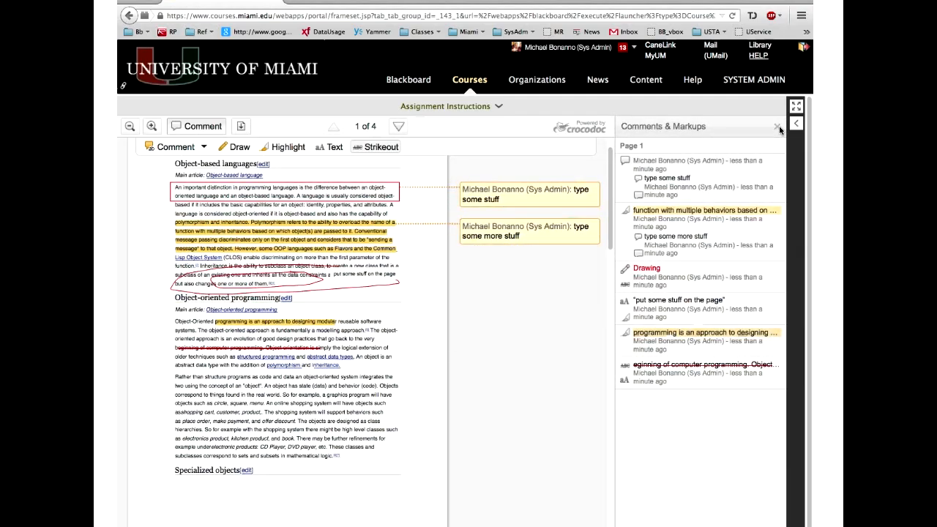
left_click(779, 129)
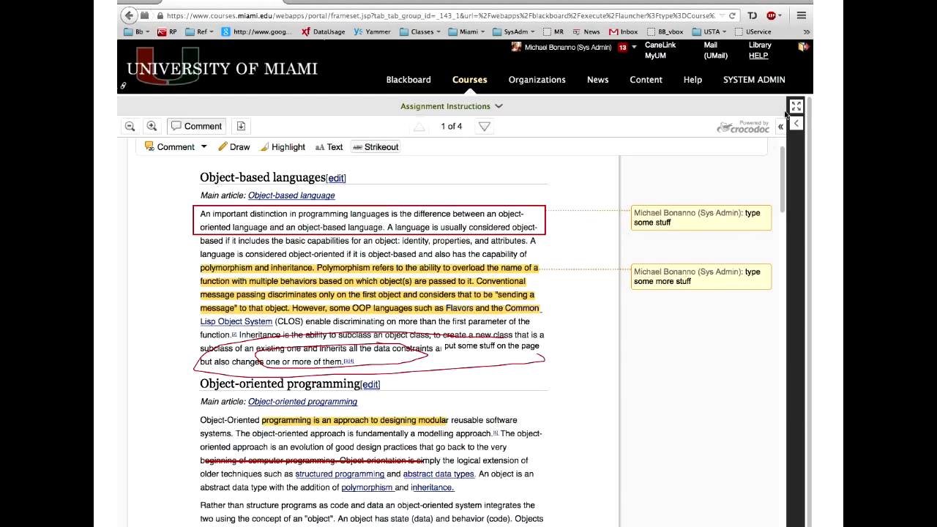
Return the submission viewer from full screen to its normal size within the Grade Assignment page.
left_click(796, 108)
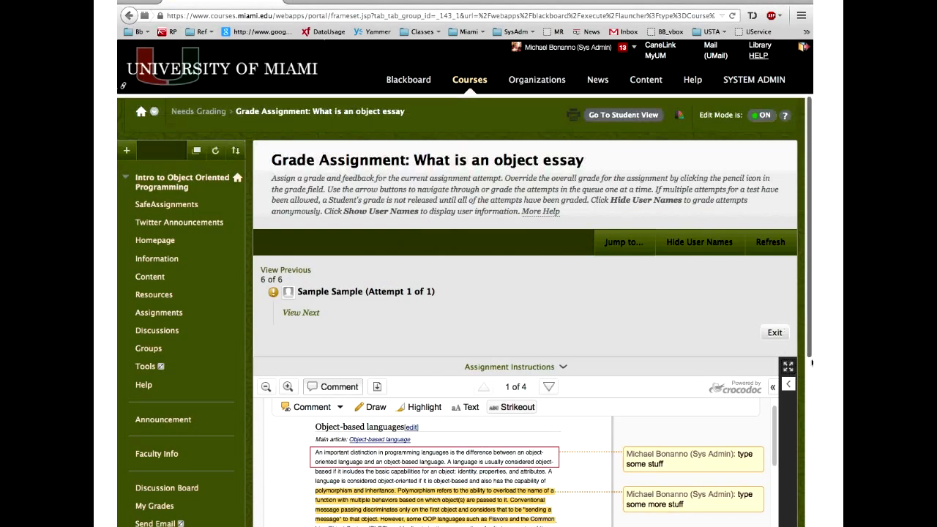
scroll(812, 362, "down", 4)
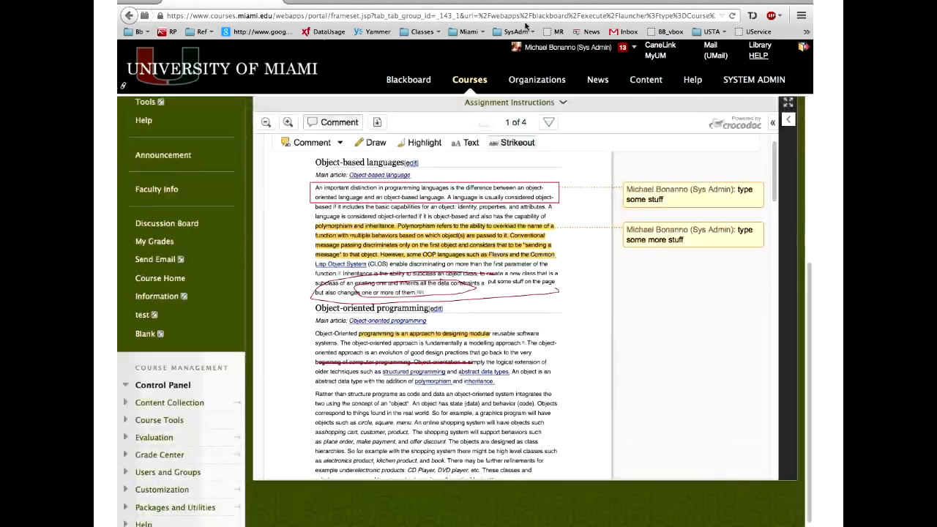